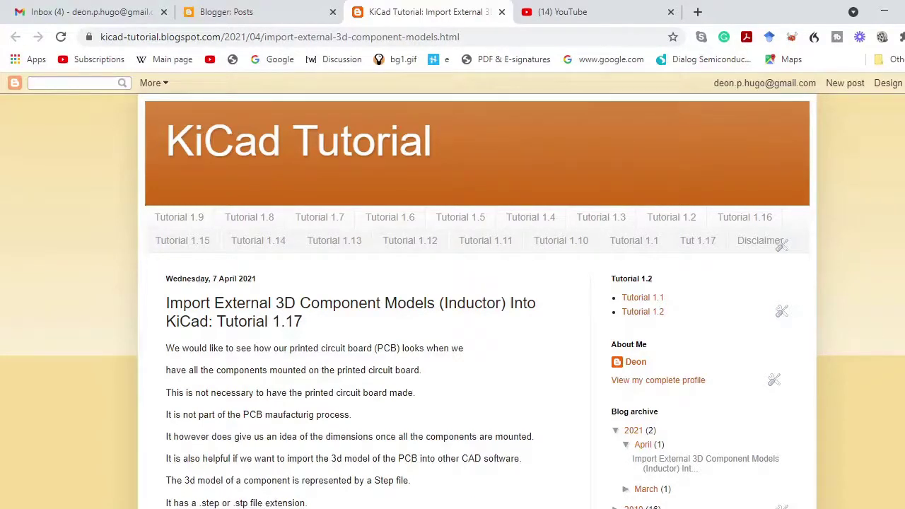
Step: Open the board in the KiCad 3D Viewer and zoom in
scroll(453, 289, "down", 2)
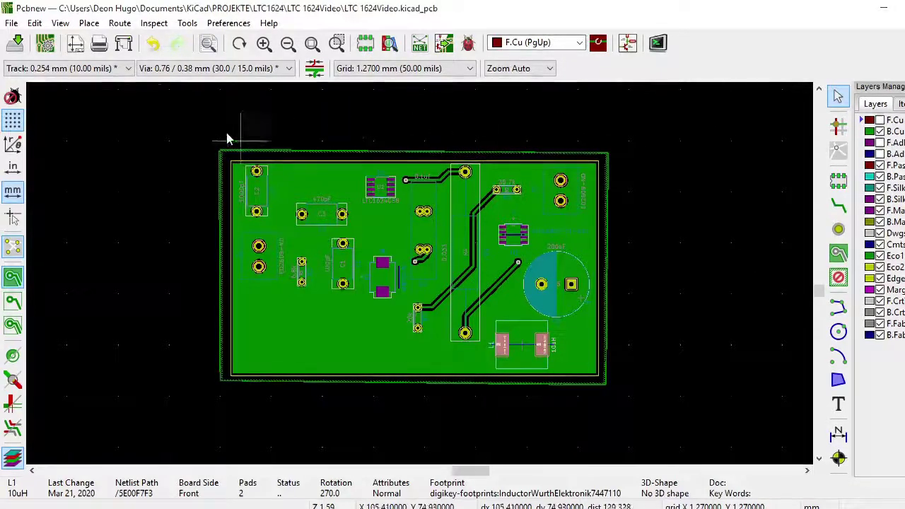
left_click(60, 23)
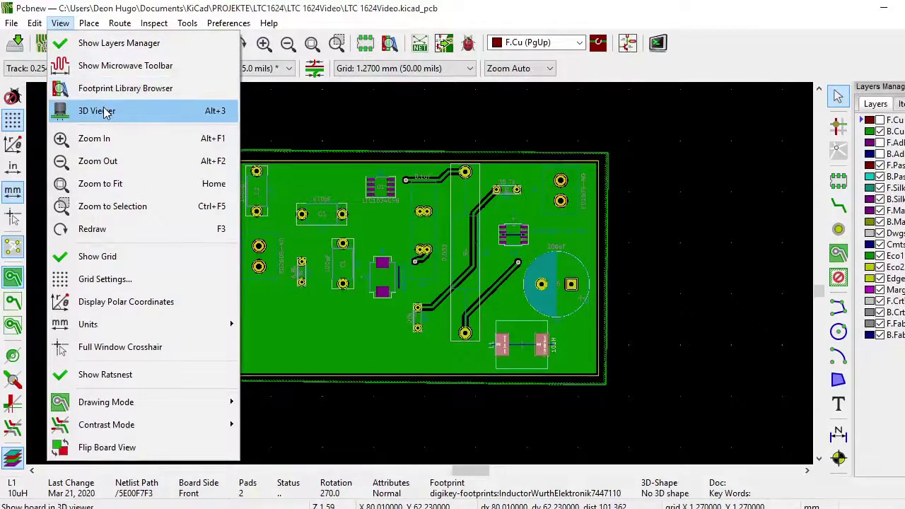
left_click(103, 110)
left_click(137, 43)
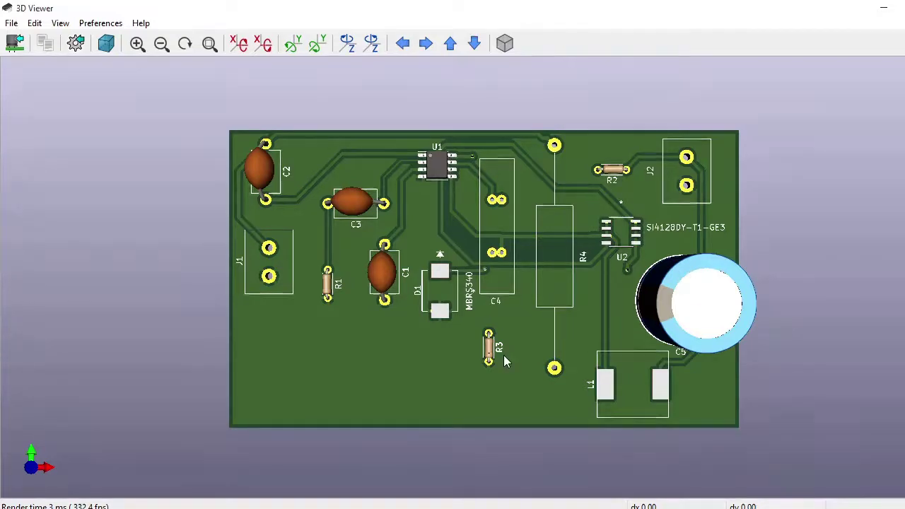
Step: Orbit the 3D board to an oblique, low side angle showing L1's bare pads
mouse_move(188, 352)
left_mouse_down()
mouse_move(190, 307)
mouse_move(180, 357)
left_mouse_up()
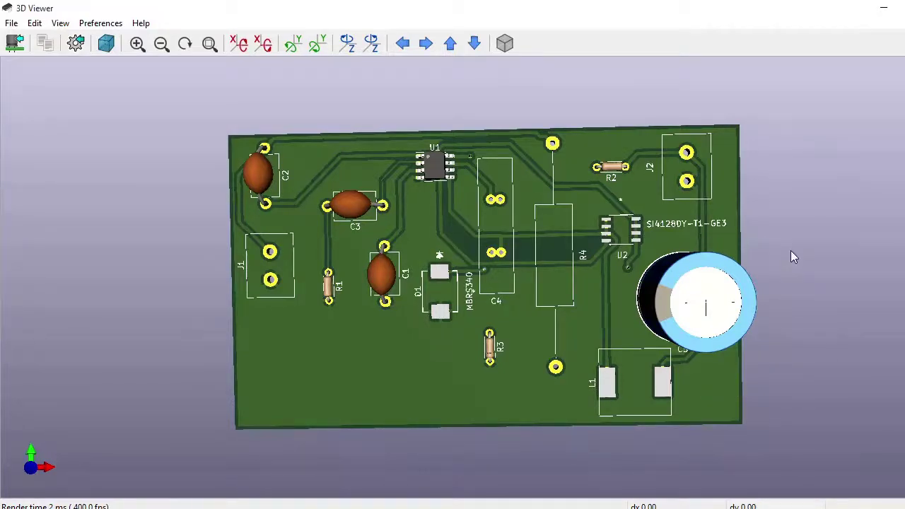
left_click_drag(899, 315, 748, 289)
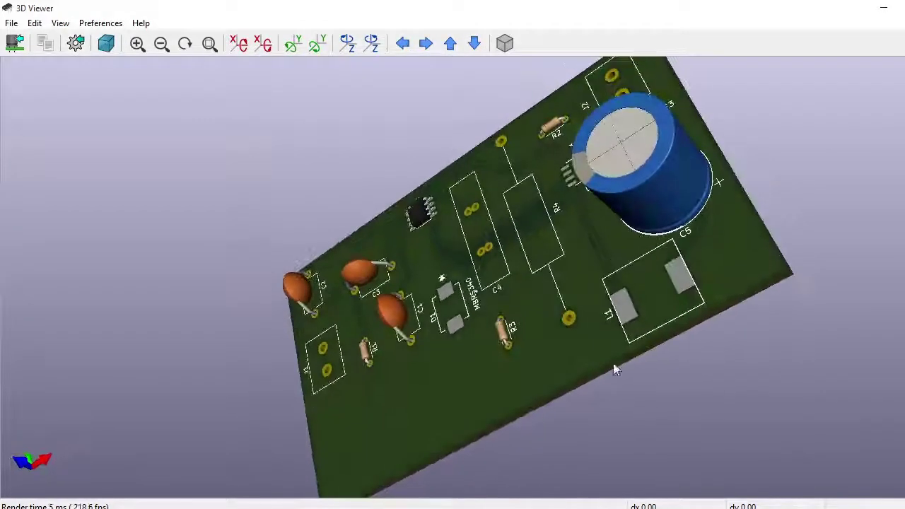
left_click_drag(261, 441, 224, 314)
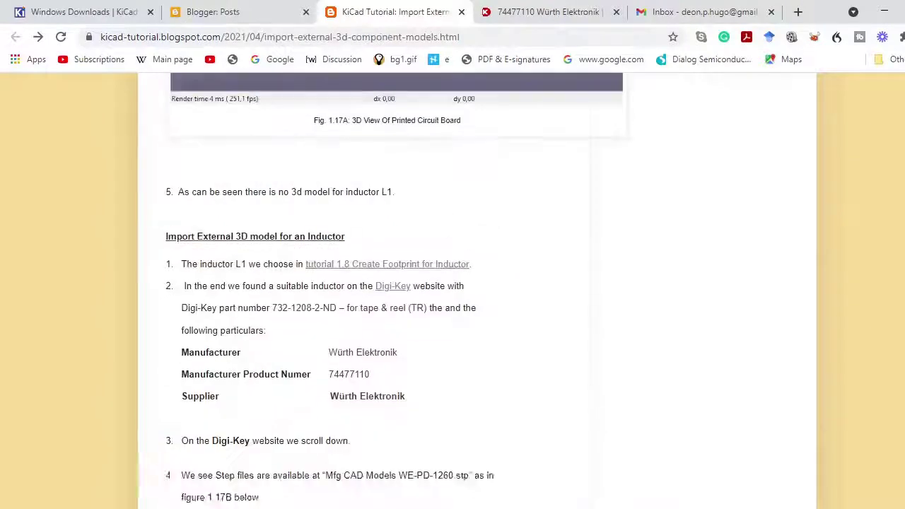
Step: Open the 'tutorial 1.8 Create Footprint for Inductor' post and follow its Digi-Key inductor link
scroll(384, 290, "up", 1)
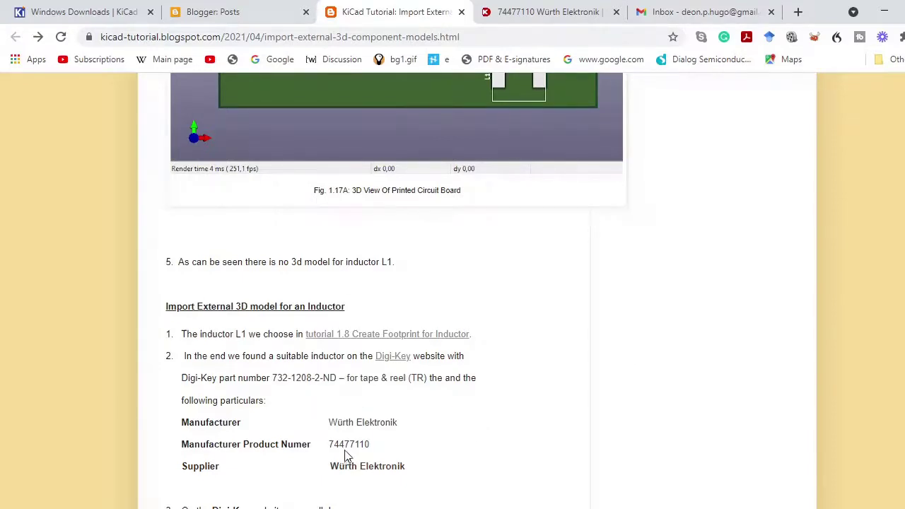
left_click(367, 339)
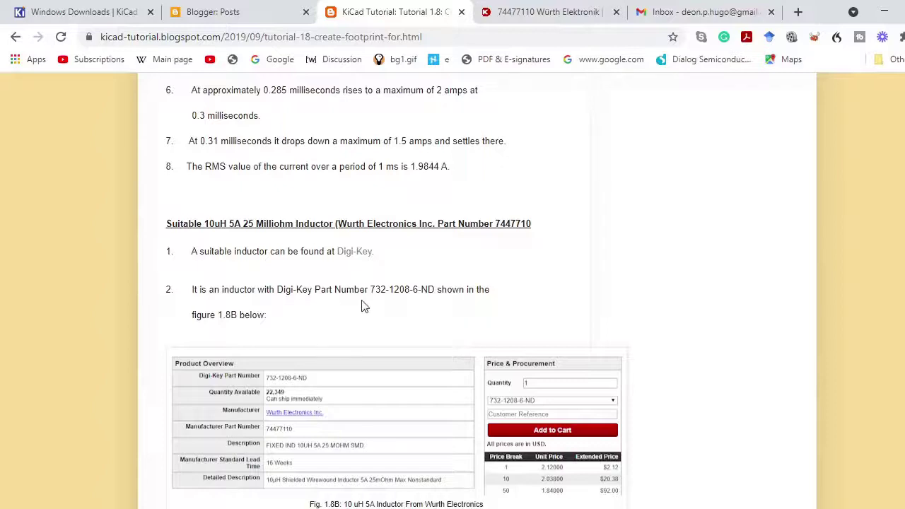
left_click(353, 256)
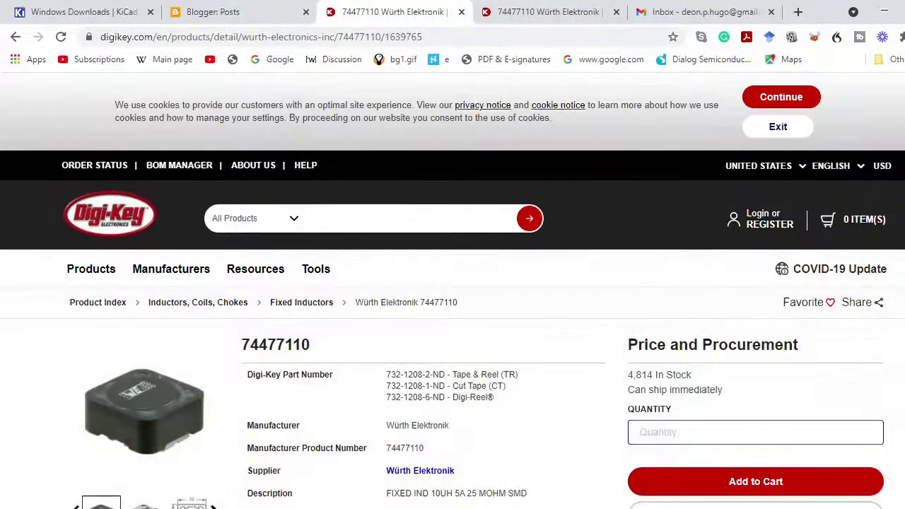
Step: Scroll the Digi-Key 74477110 page down to the WE-PD-1260.stp CAD model, then bring back Explorer
scroll(452, 289, "down", 2)
scroll(453, 289, "down", 4)
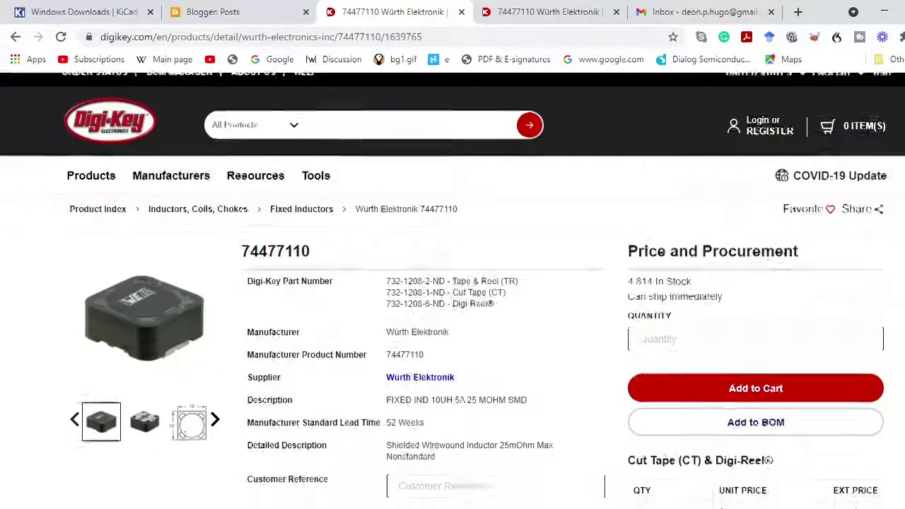
scroll(453, 289, "down", 4)
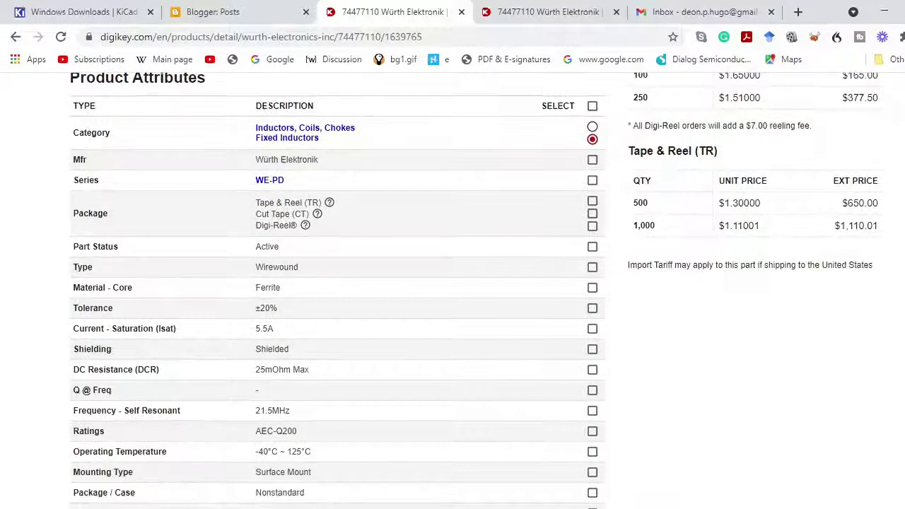
scroll(453, 288, "down", 3)
scroll(453, 289, "down", 1)
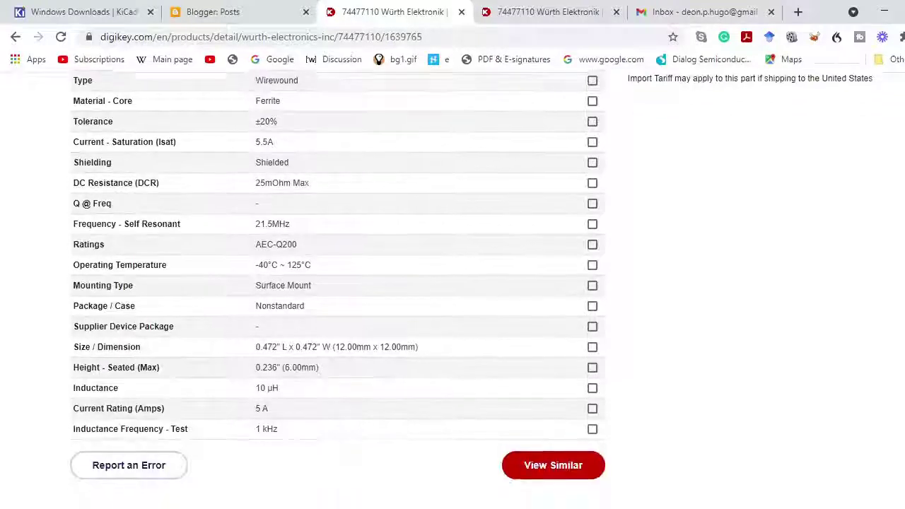
scroll(452, 289, "down", 1)
scroll(452, 288, "down", 3)
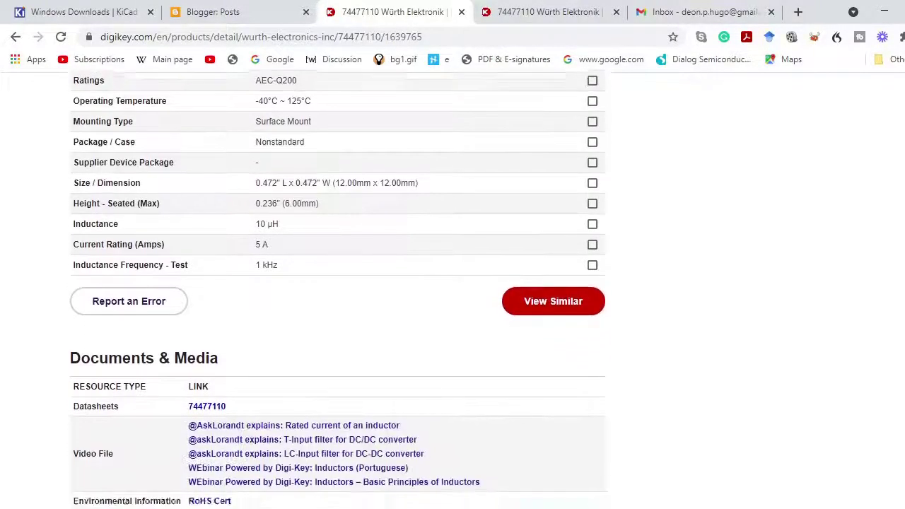
scroll(452, 289, "down", 1)
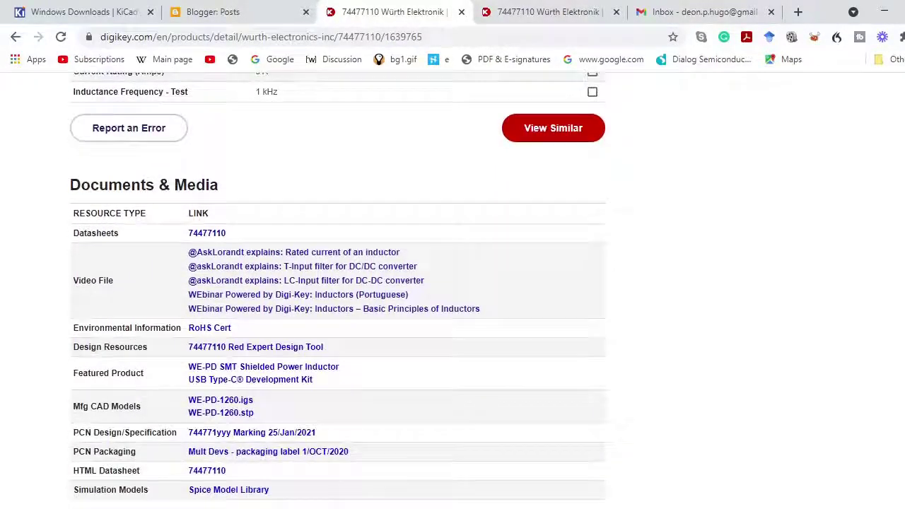
scroll(337, 288, "down", 1)
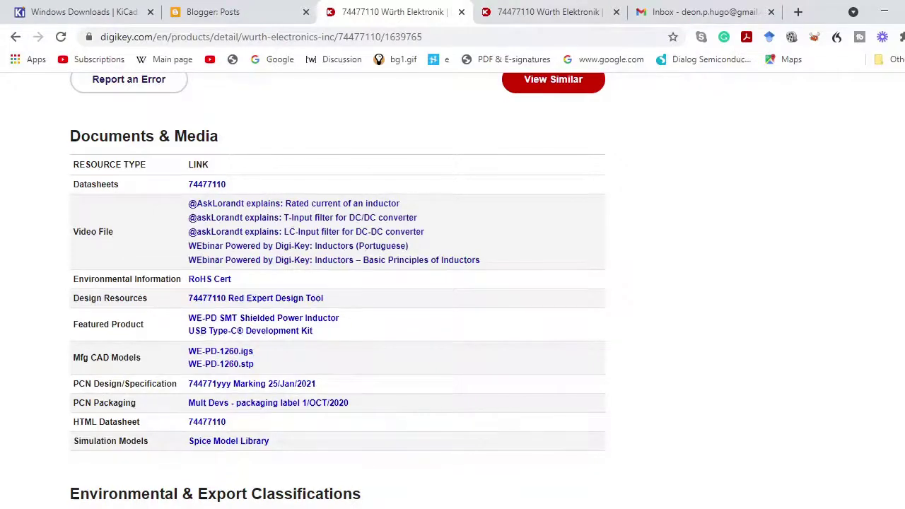
left_click(156, 460)
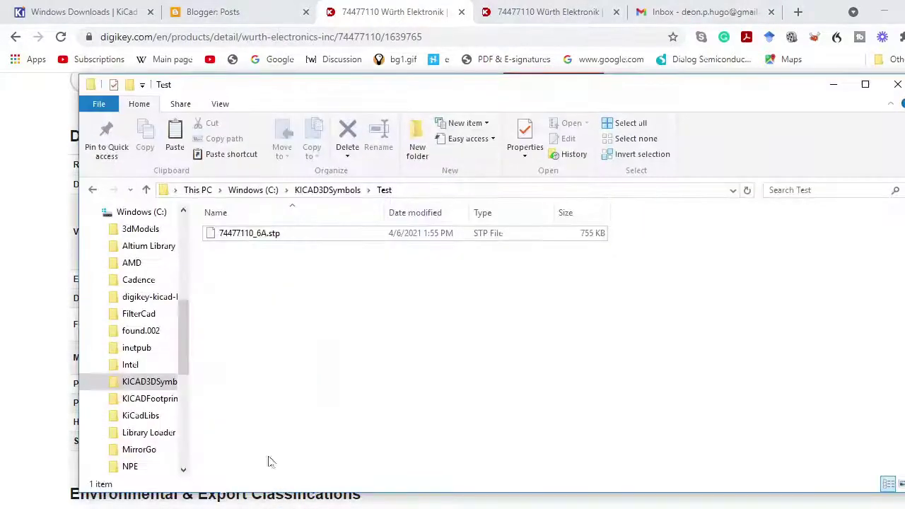
Step: Navigate from Windows (C:) into KICAD3DSymbols\Test, where 74477110_6A.stp is stored
left_click(248, 190)
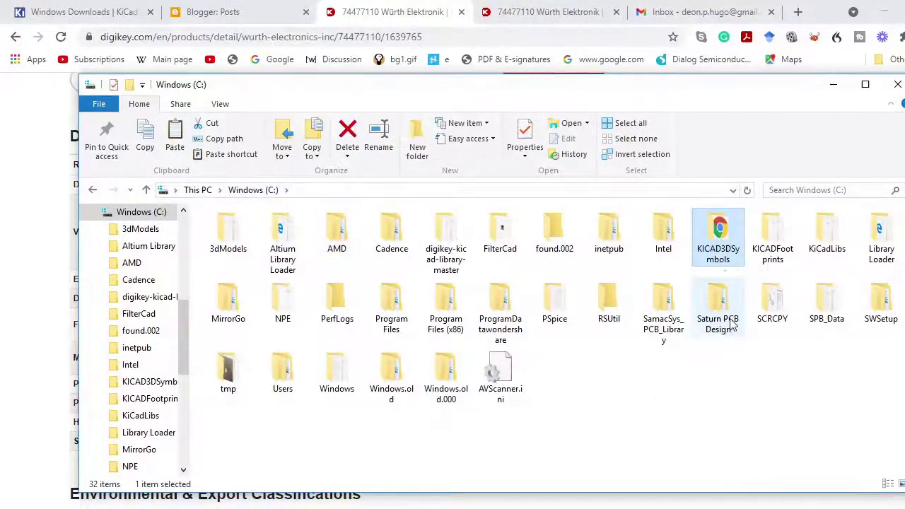
double_click(717, 261)
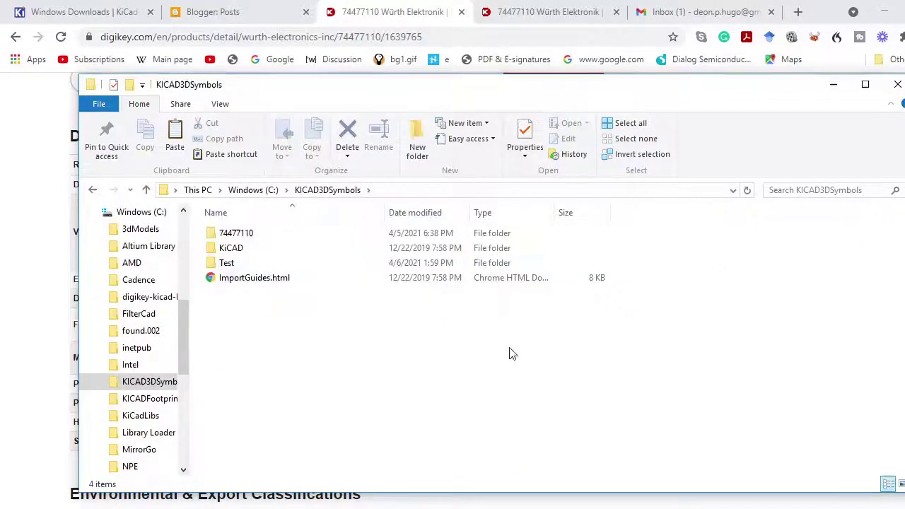
left_click(440, 268)
double_click(440, 268)
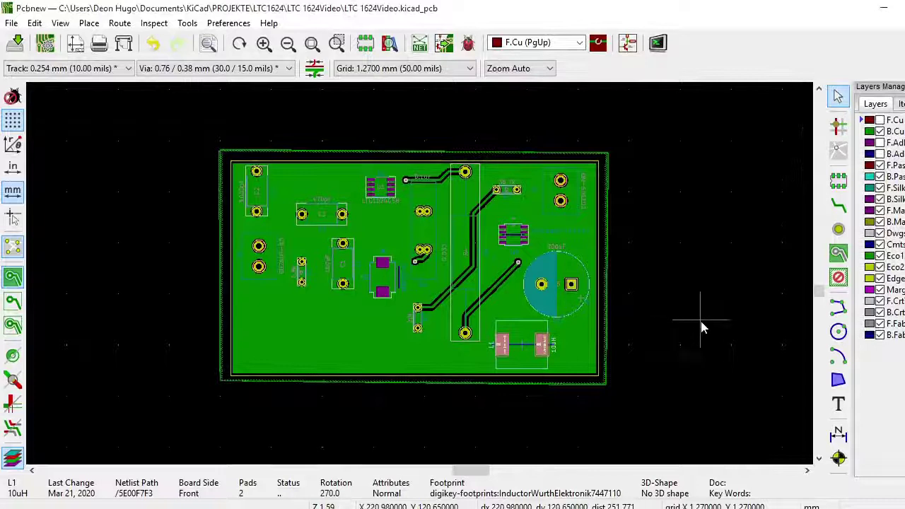
Step: Select footprint L1, open its properties, and start browsing for a 3D model file
left_click(838, 94)
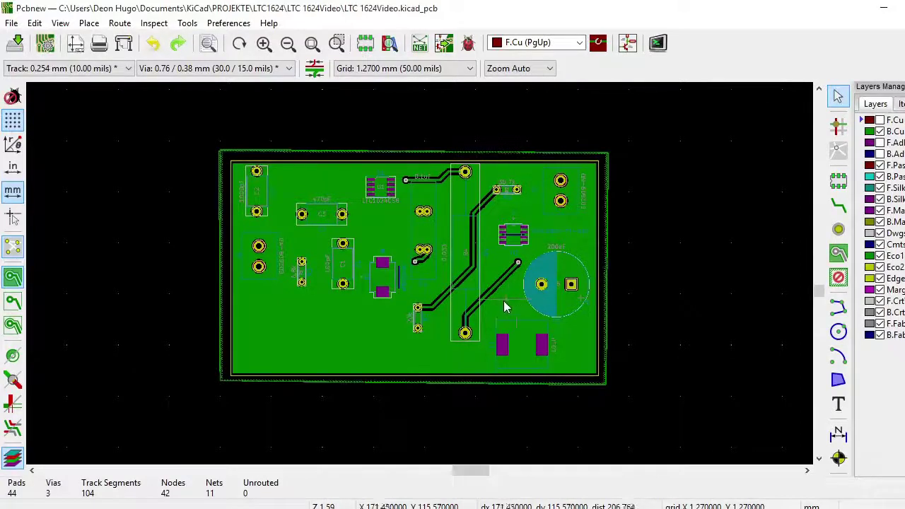
left_click_drag(488, 311, 556, 376)
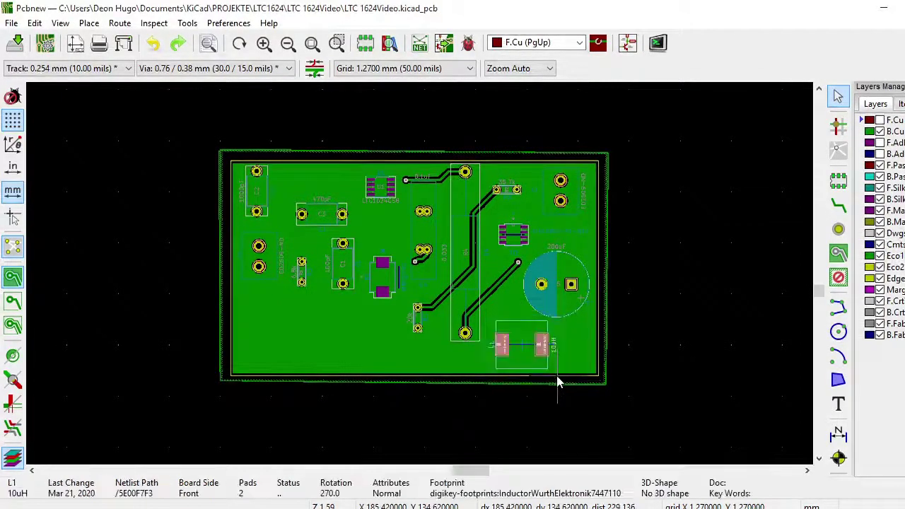
right_click(520, 347)
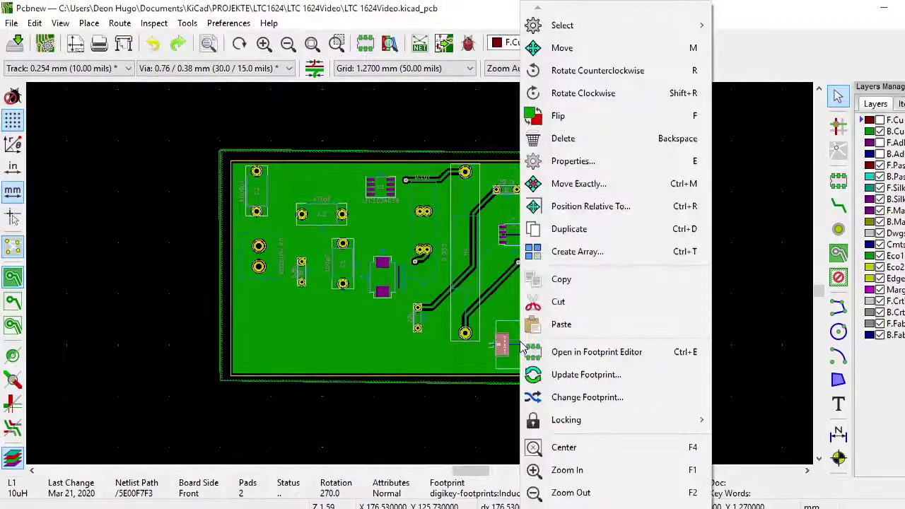
left_click(559, 167)
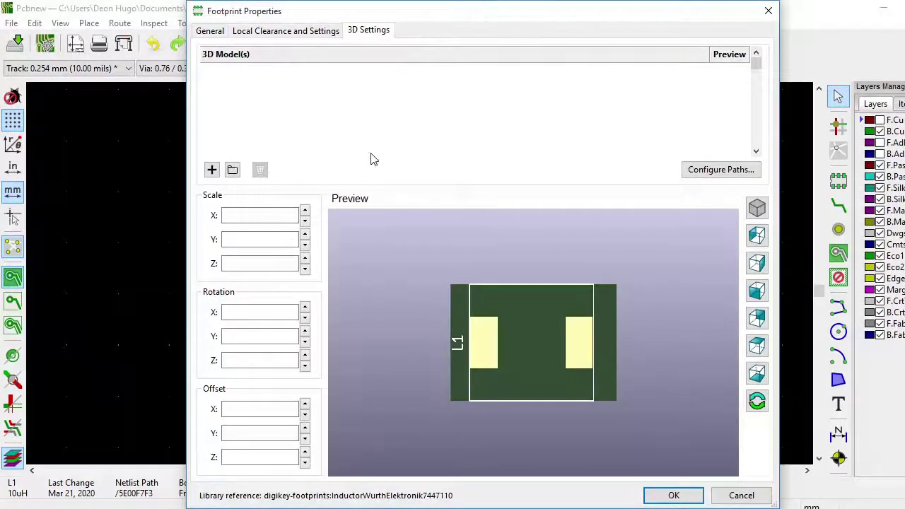
left_click(234, 170)
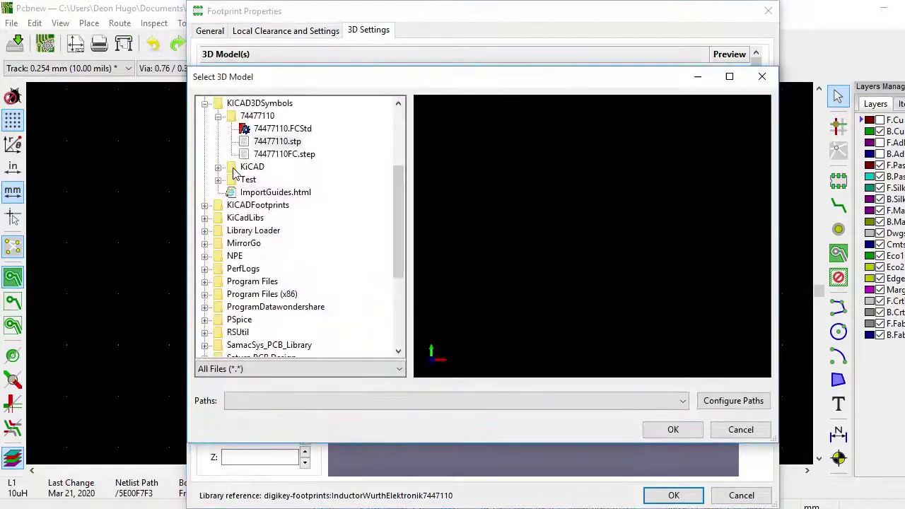
Step: Assign C:/KICAD3DSymbols/Test/74477110_6A.stp as L1's 3D model
left_click(204, 104)
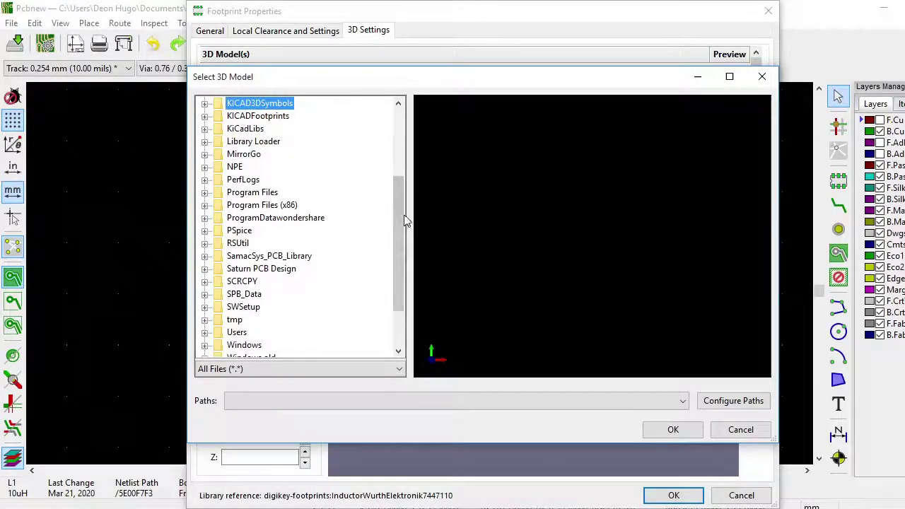
left_click_drag(407, 221, 396, 193)
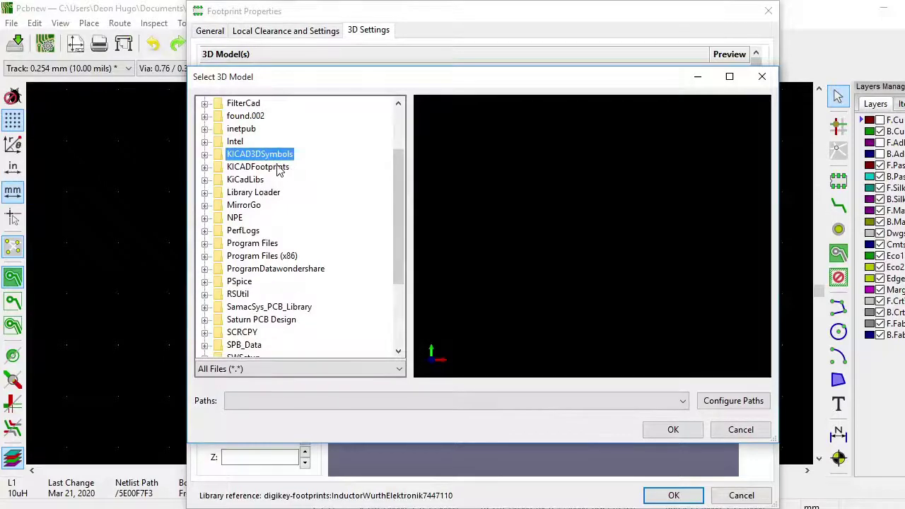
left_click(205, 155)
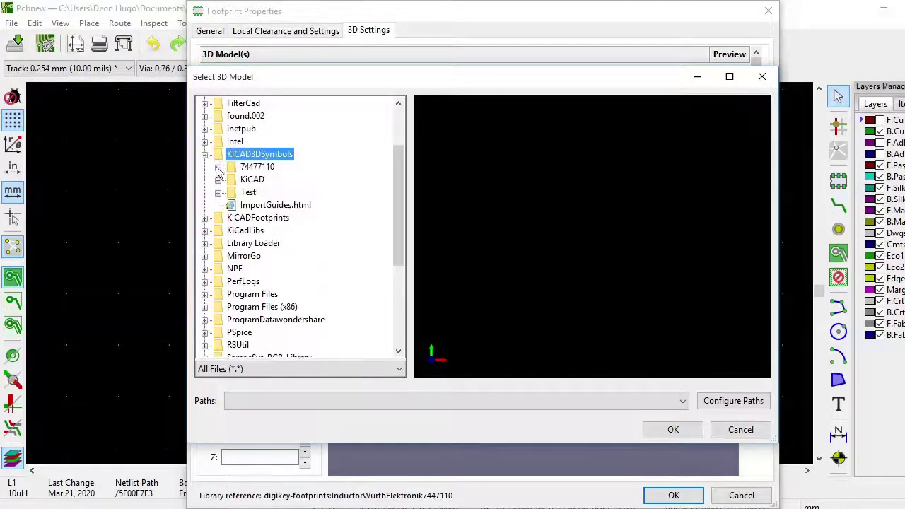
left_click(218, 195)
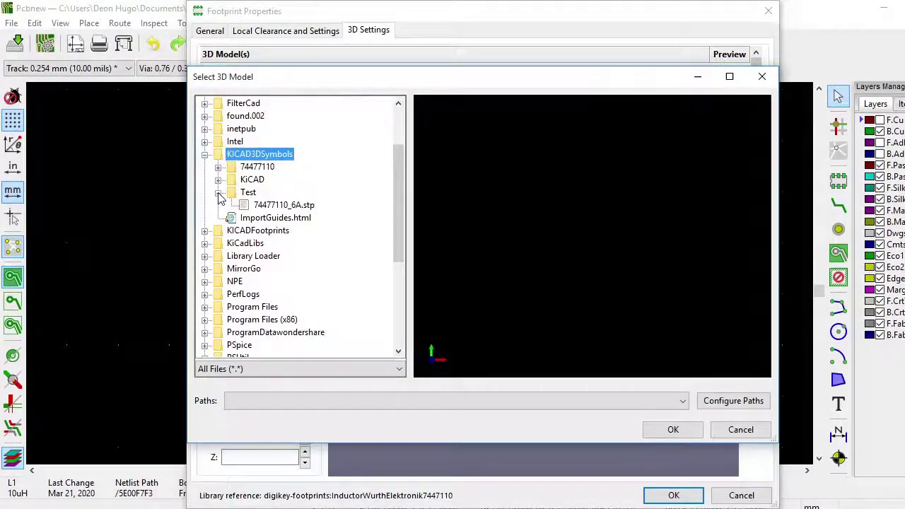
left_click(280, 205)
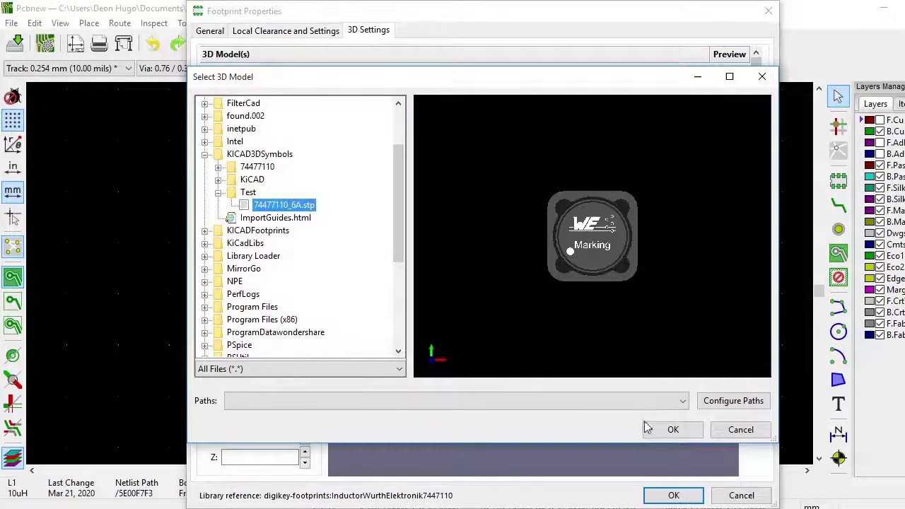
left_click(670, 430)
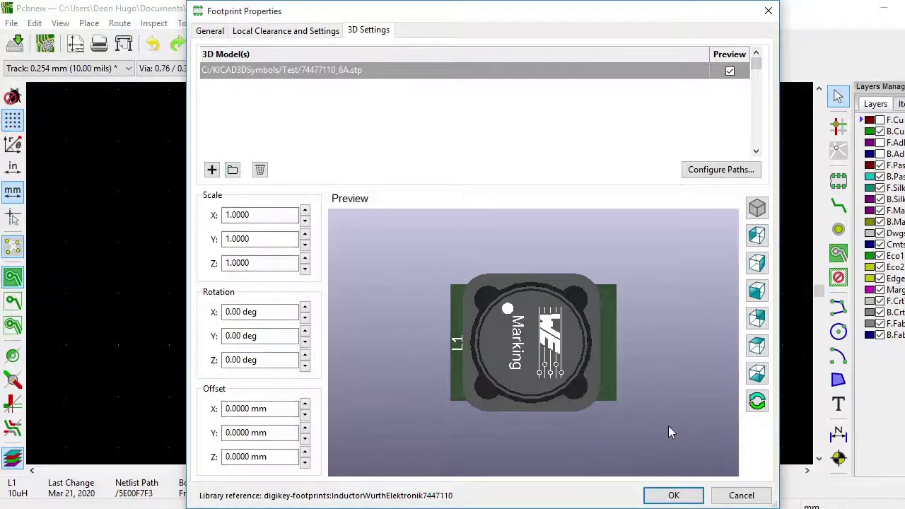
Step: Rotate the preview to confirm the inductor sits on L1, then apply the footprint properties
left_click_drag(668, 426, 623, 308)
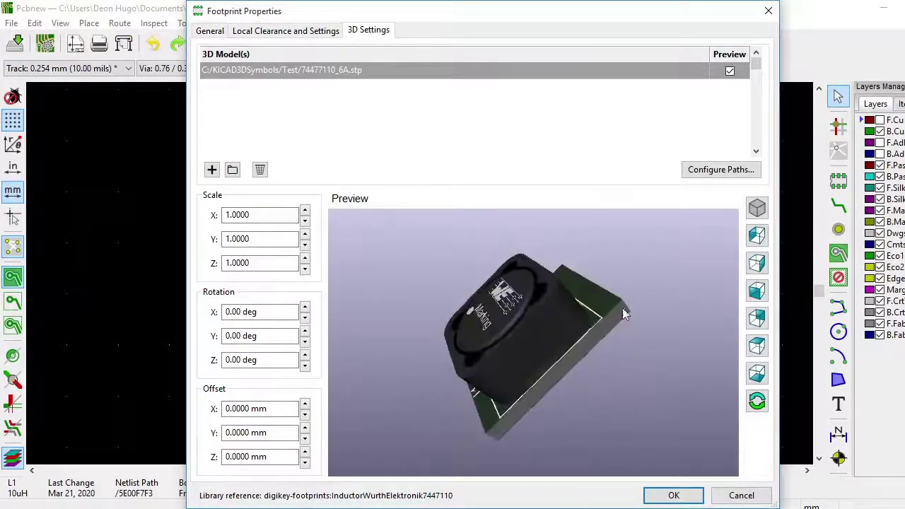
left_click_drag(397, 426, 385, 343)
left_click_drag(676, 297, 640, 317)
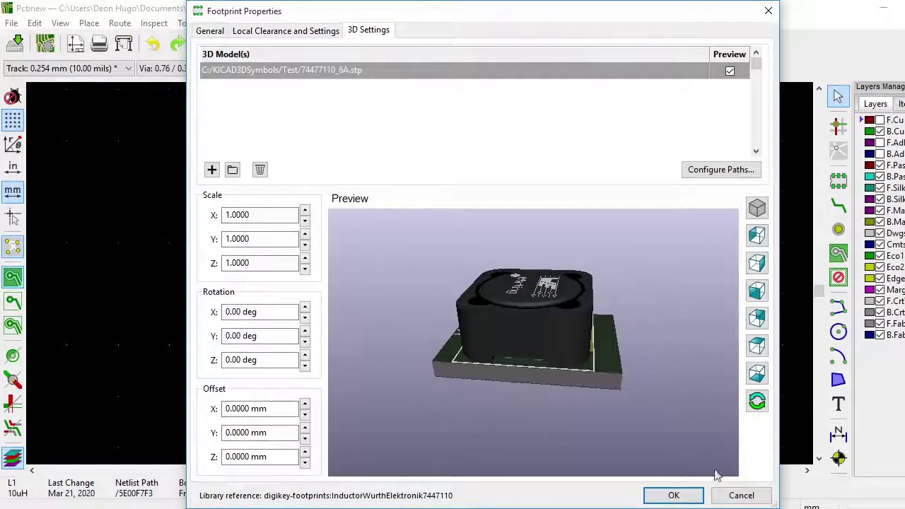
left_click(674, 496)
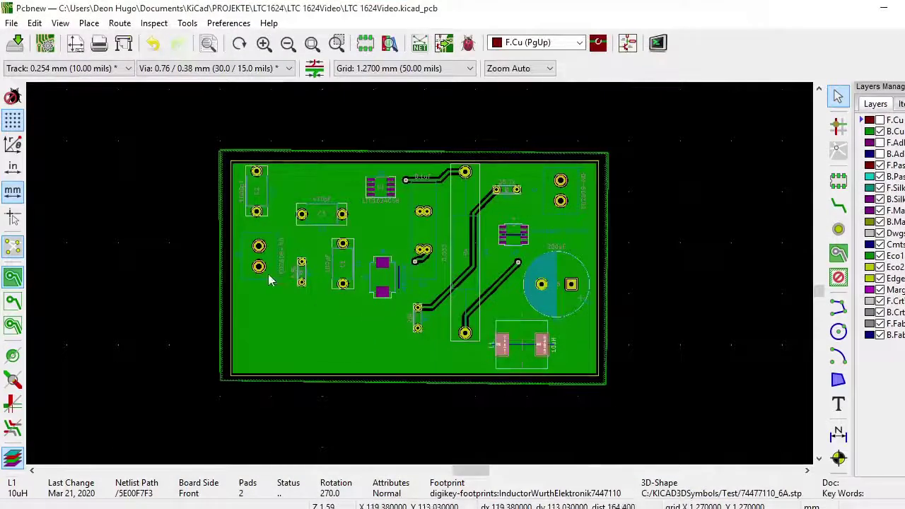
left_click(61, 23)
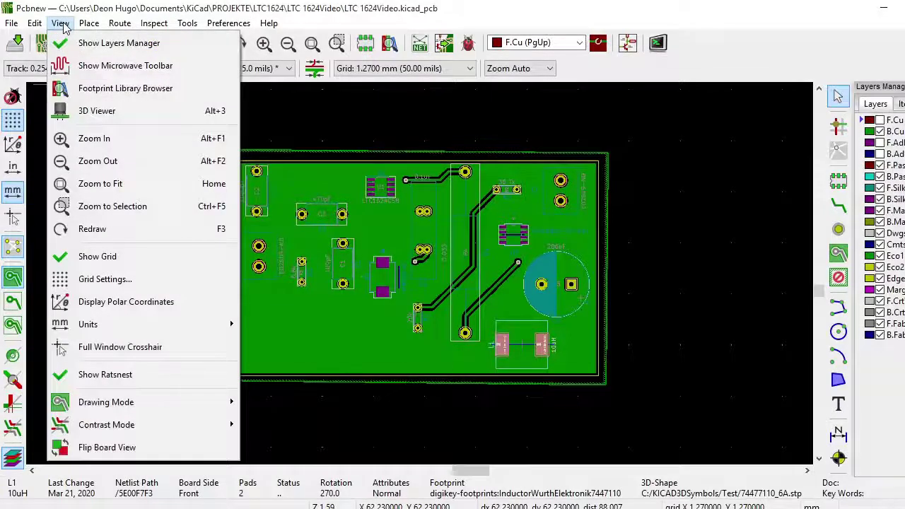
left_click(95, 111)
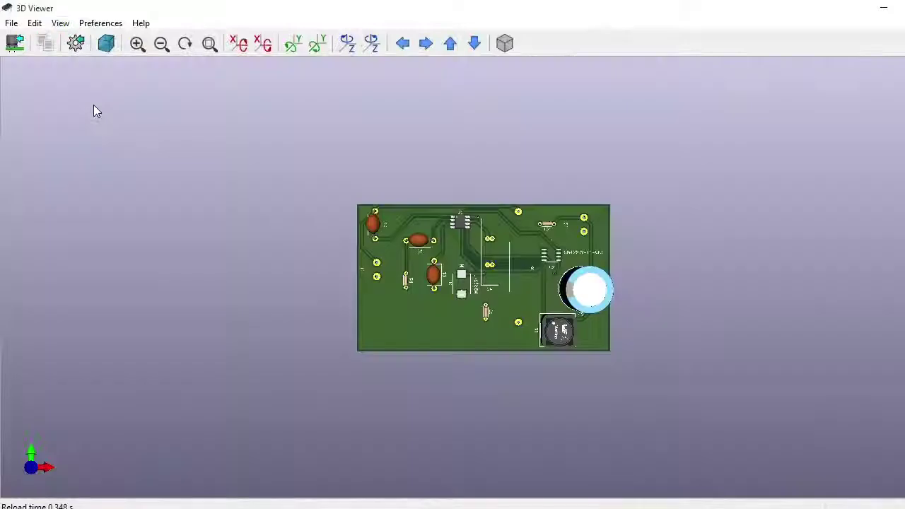
left_click(137, 44)
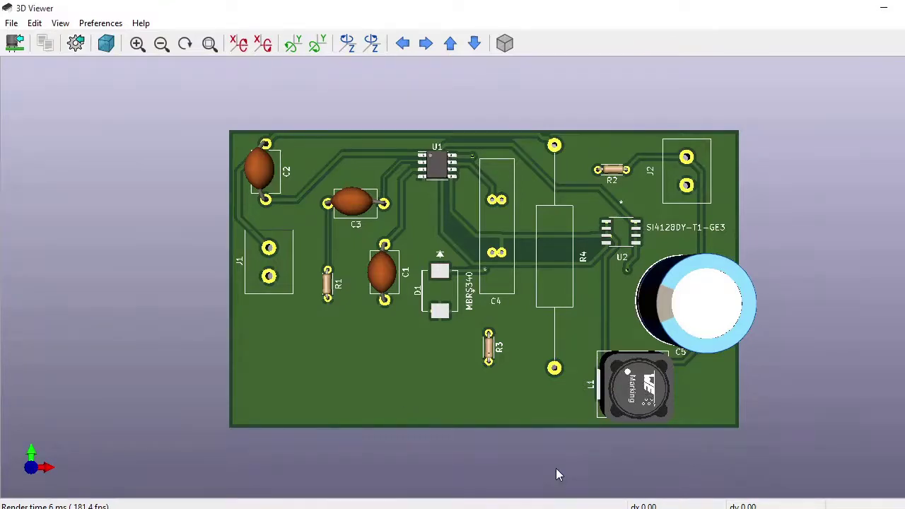
left_click_drag(556, 468, 491, 403)
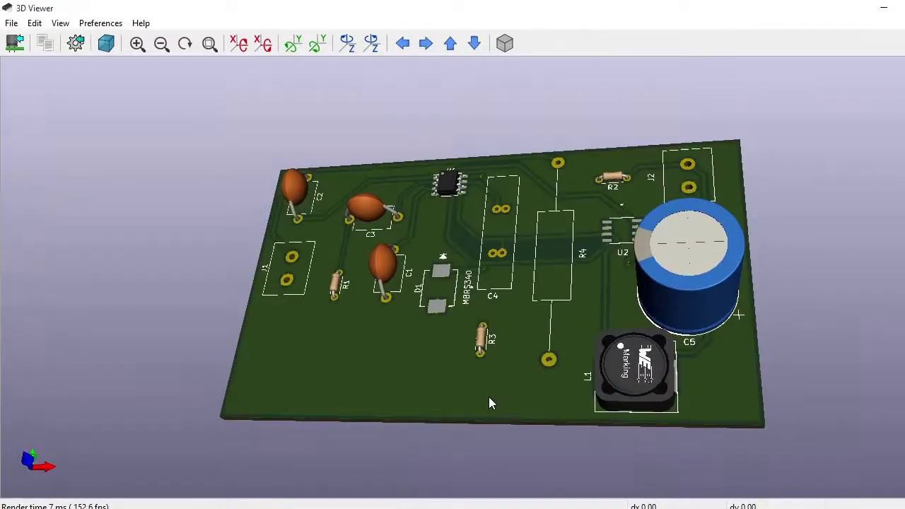